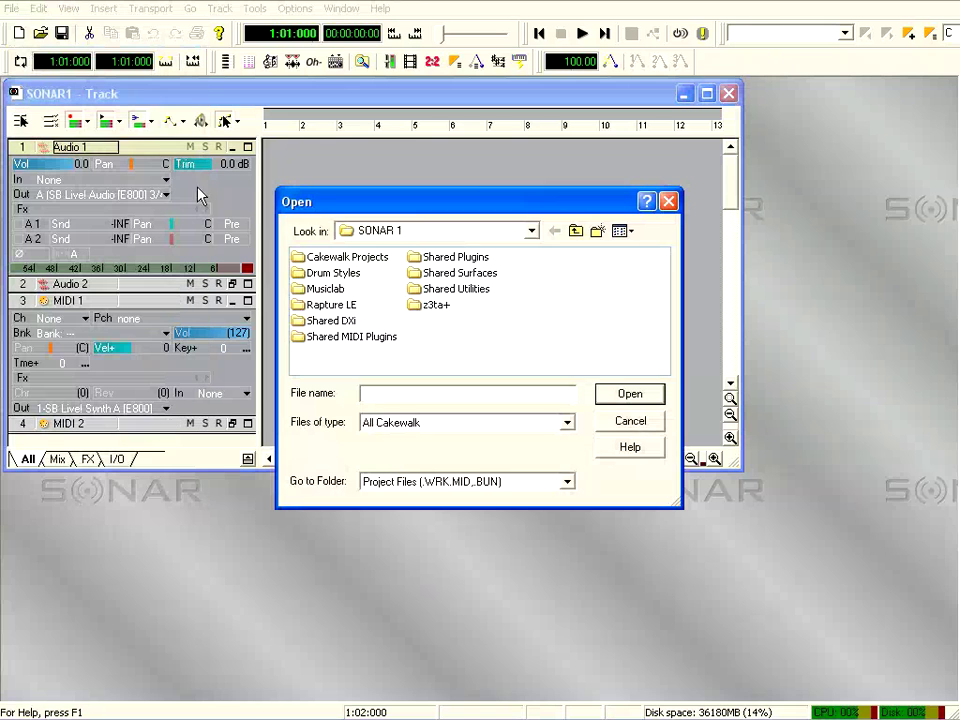
Browse to the Midi folder inside Karya Yy Awal on the ASA STUDIO DATA 01 (E:) drive.
left_click(430, 231)
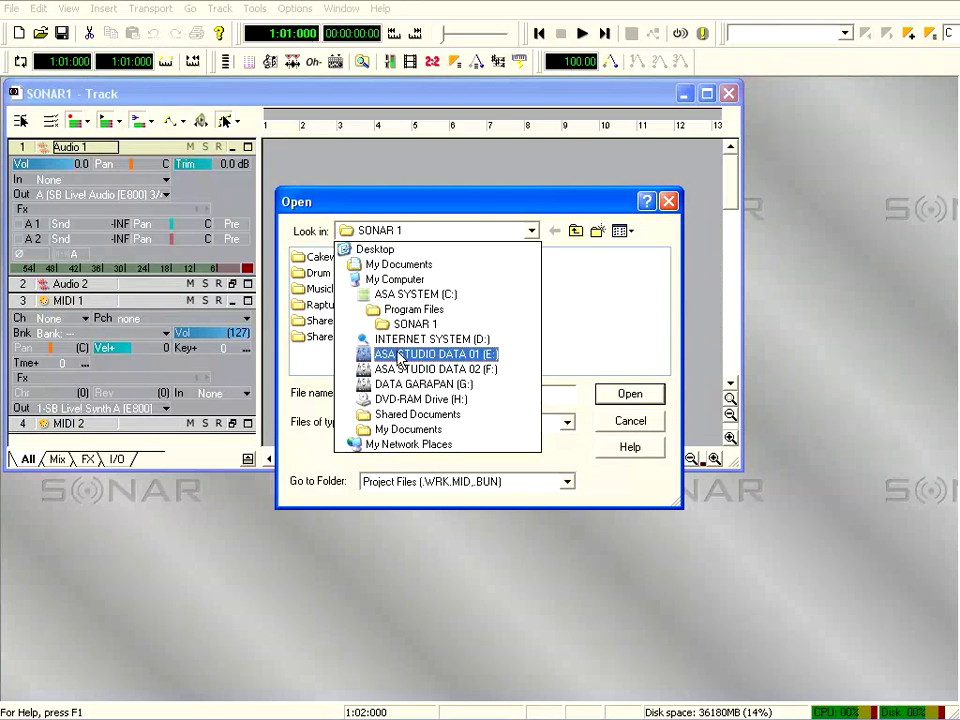
left_click(400, 355)
left_click_drag(337, 370, 491, 377)
double_click(548, 274)
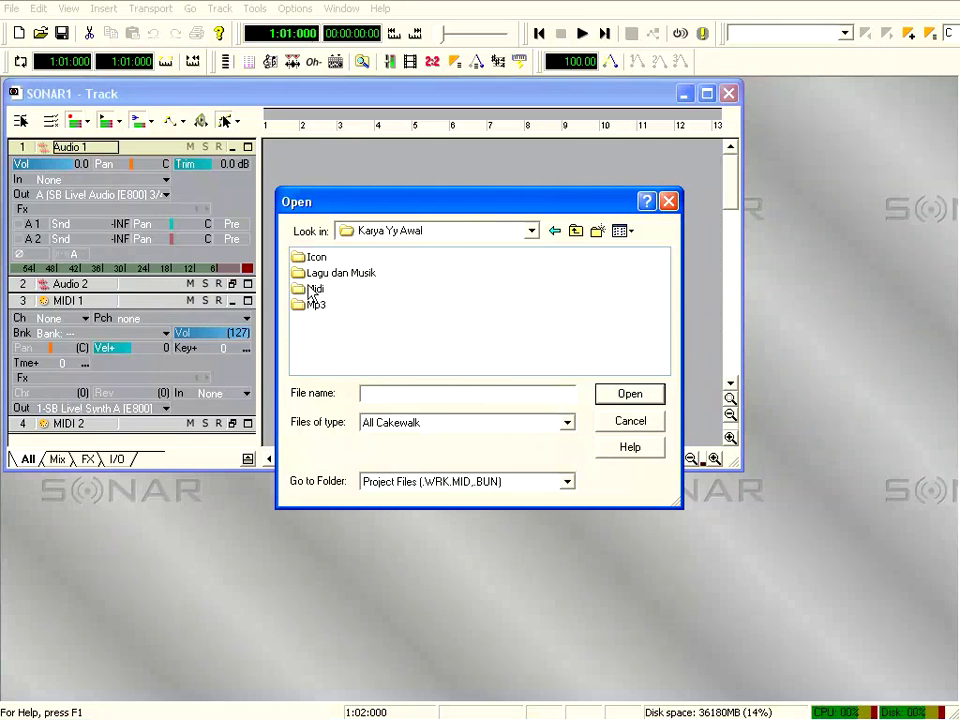
double_click(307, 288)
Open the Yy - Salam Damai Midi2 project and agree to send its System Exclusive data.
left_click_drag(400, 370, 596, 373)
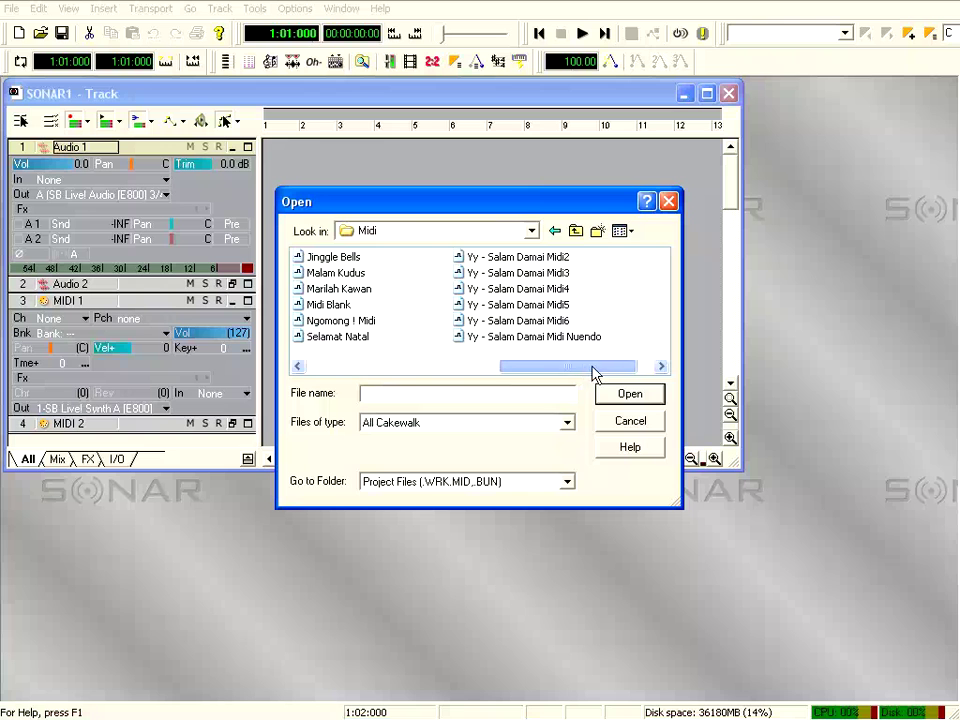
left_click(487, 322)
left_click(508, 258)
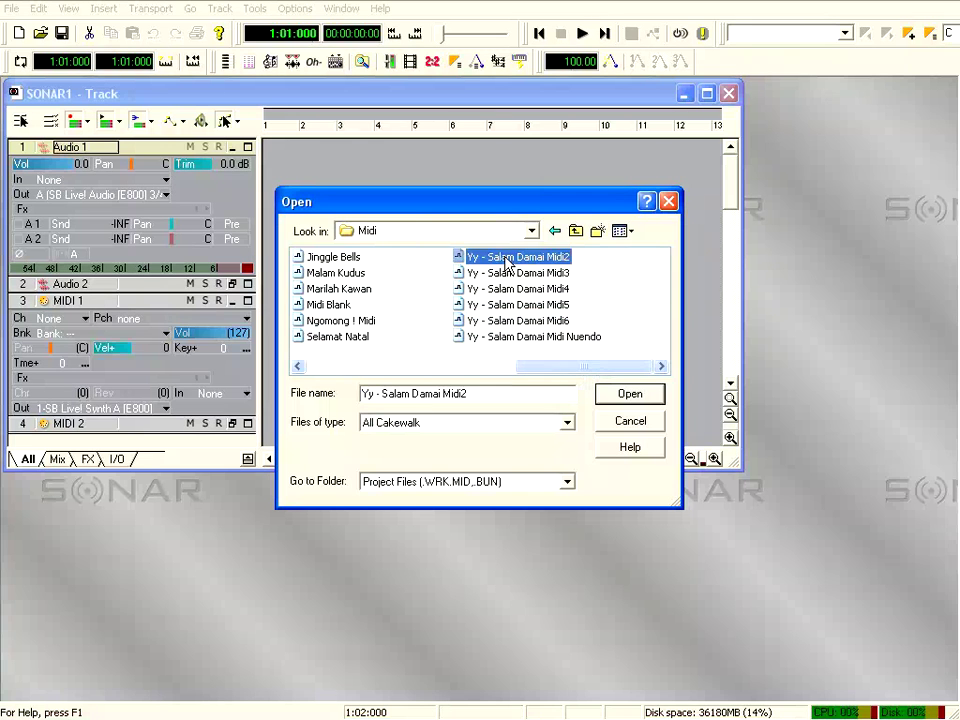
left_click(631, 400)
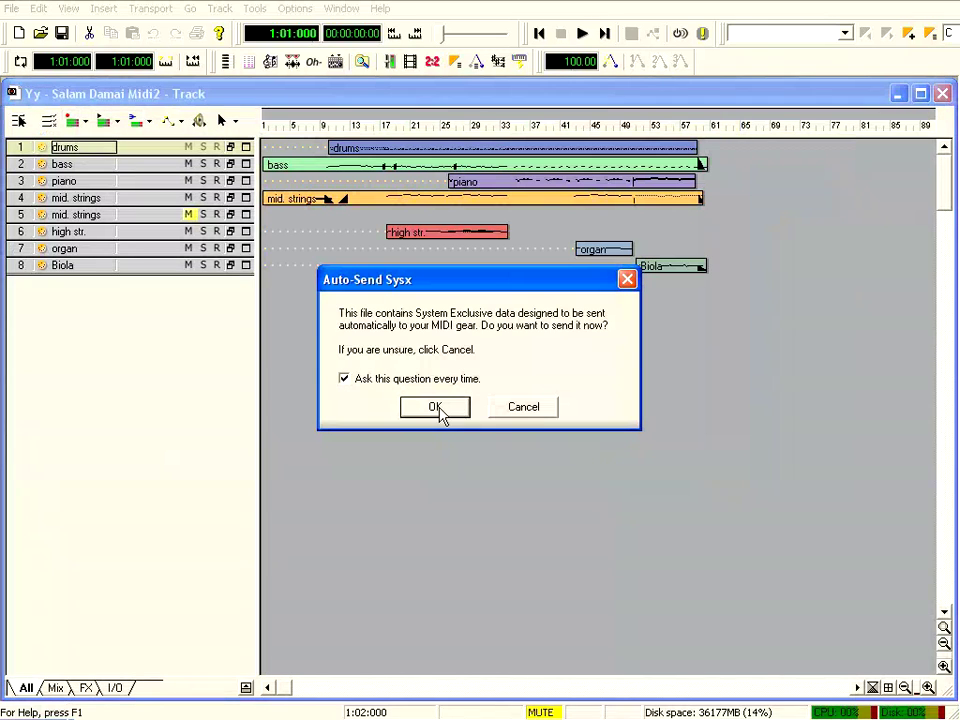
left_click(438, 408)
Play the MIDI arrangement to listen to its tracks, and stop playback.
left_click(928, 688)
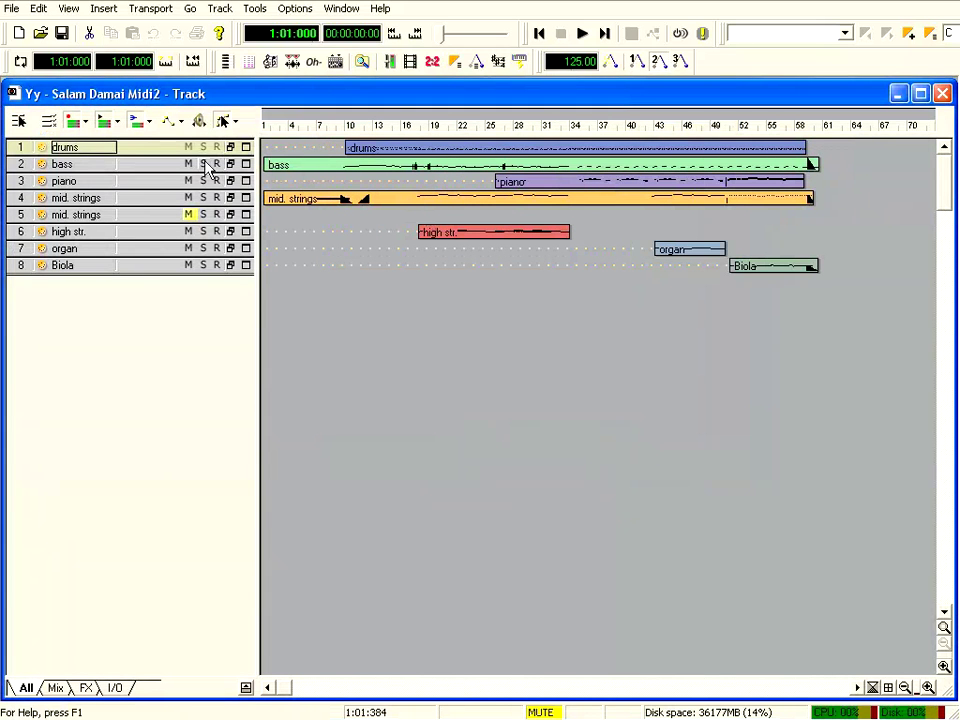
left_click(584, 35)
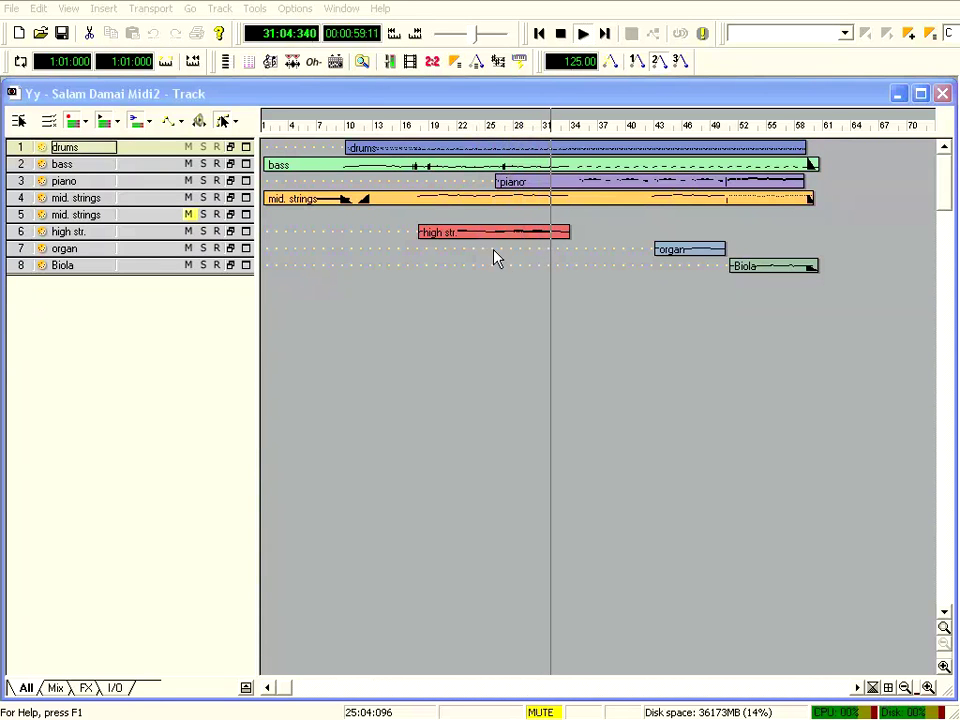
left_click(360, 105)
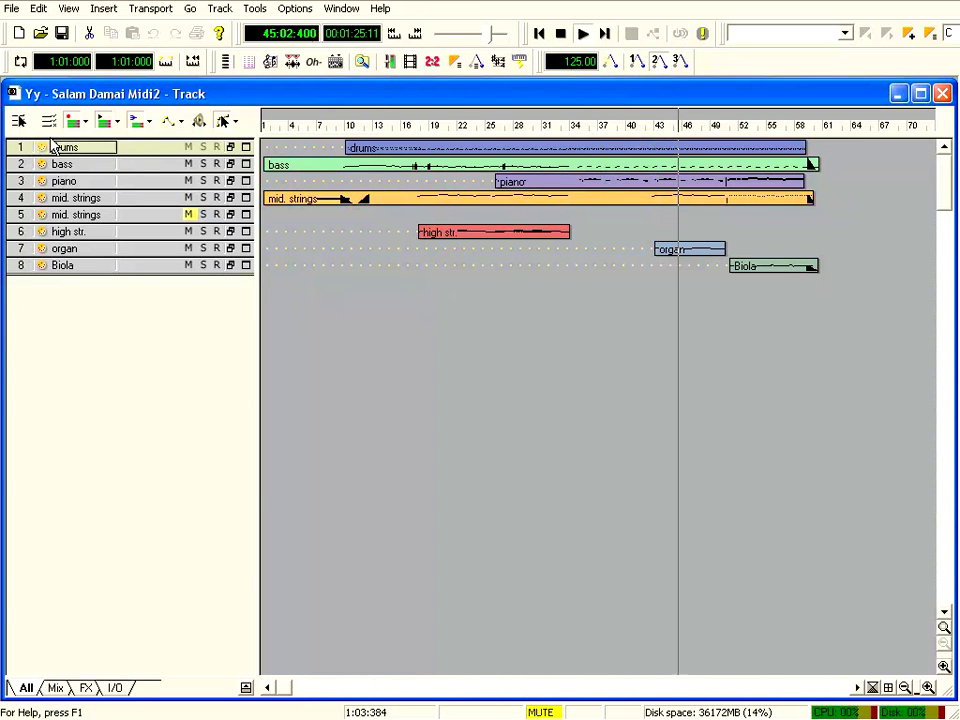
left_click_drag(48, 147, 22, 152)
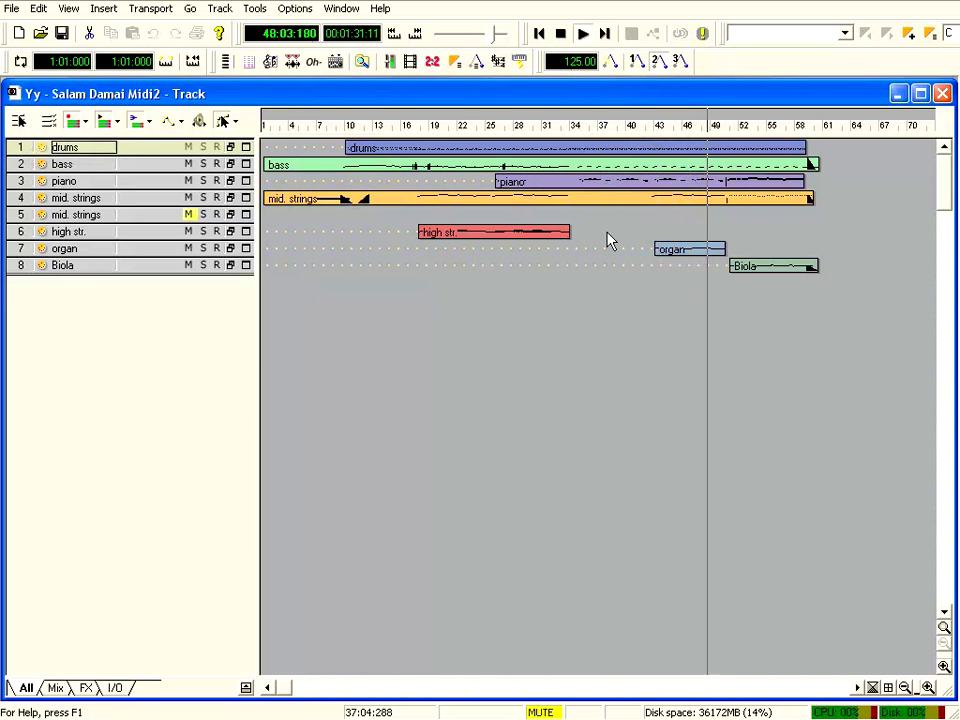
left_click(563, 34)
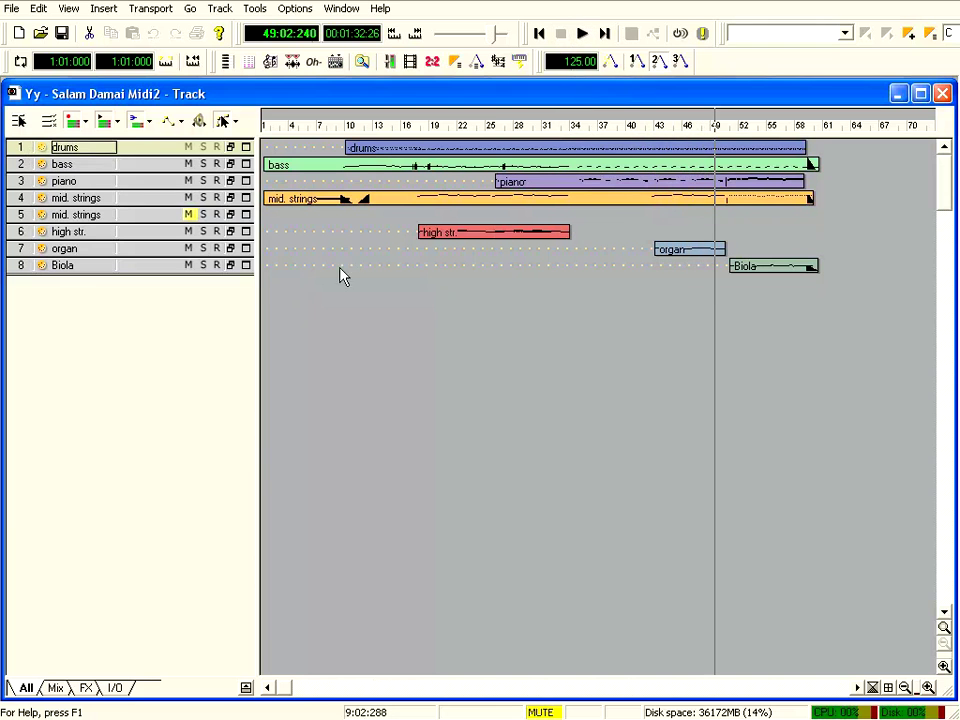
Insert an audio track below the Biola track and select it.
right_click(64, 316)
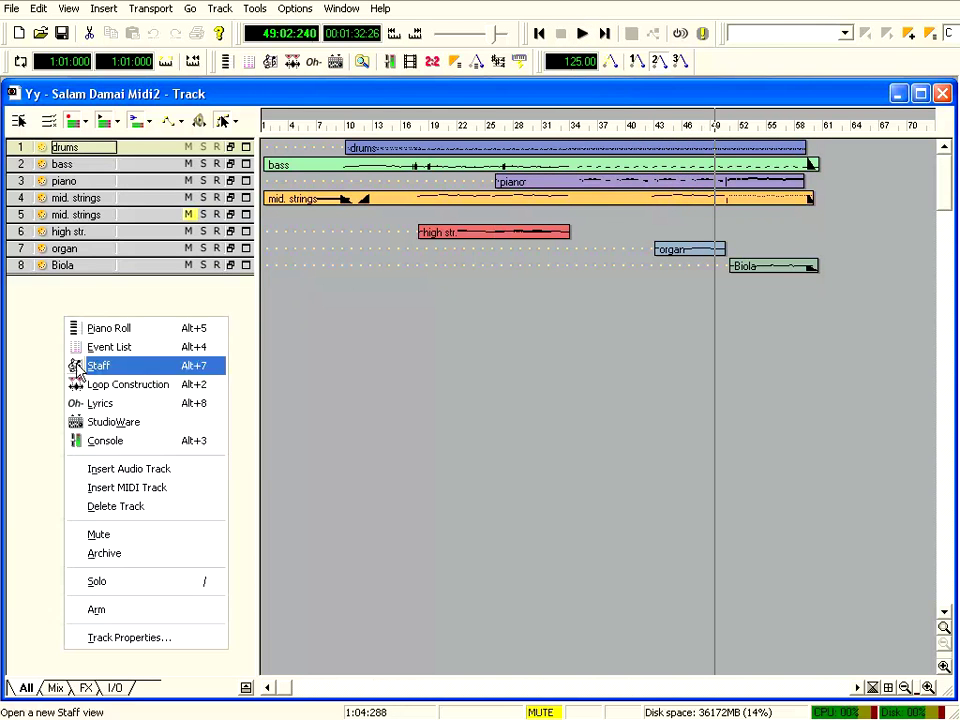
right_click(39, 306)
right_click(38, 301)
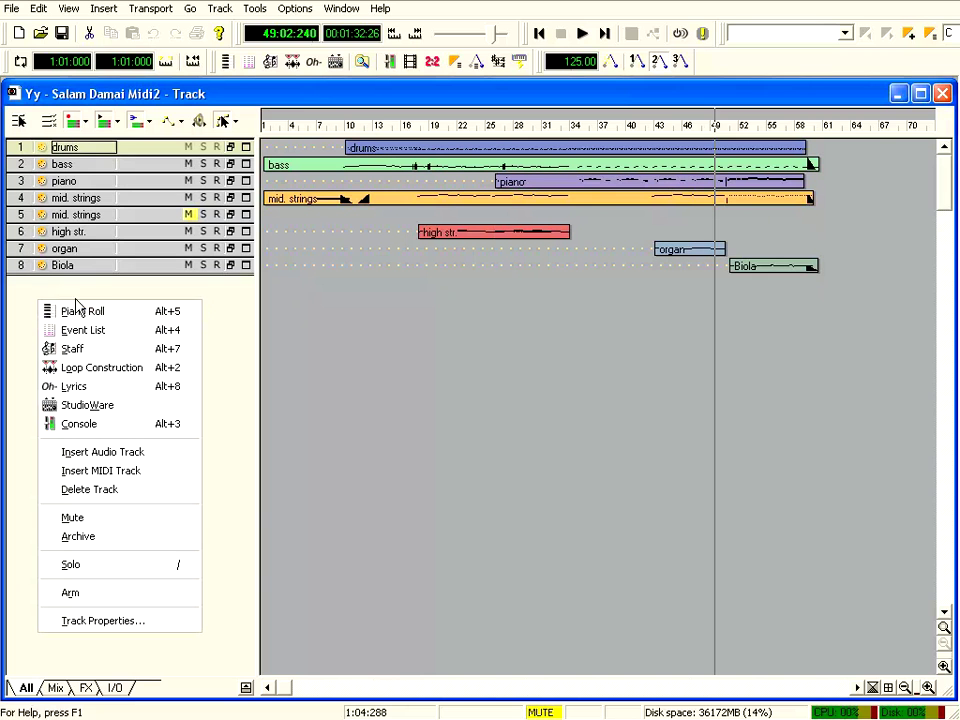
left_click(145, 456)
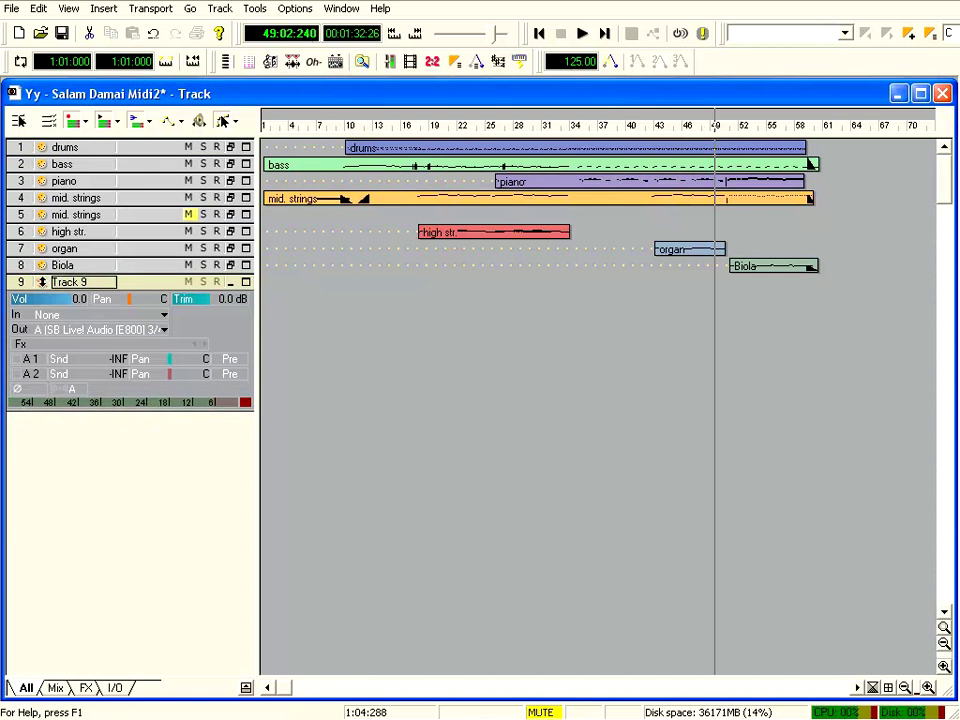
mouse_move(41, 280)
left_mouse_down()
mouse_move(41, 147)
mouse_move(44, 282)
left_mouse_up()
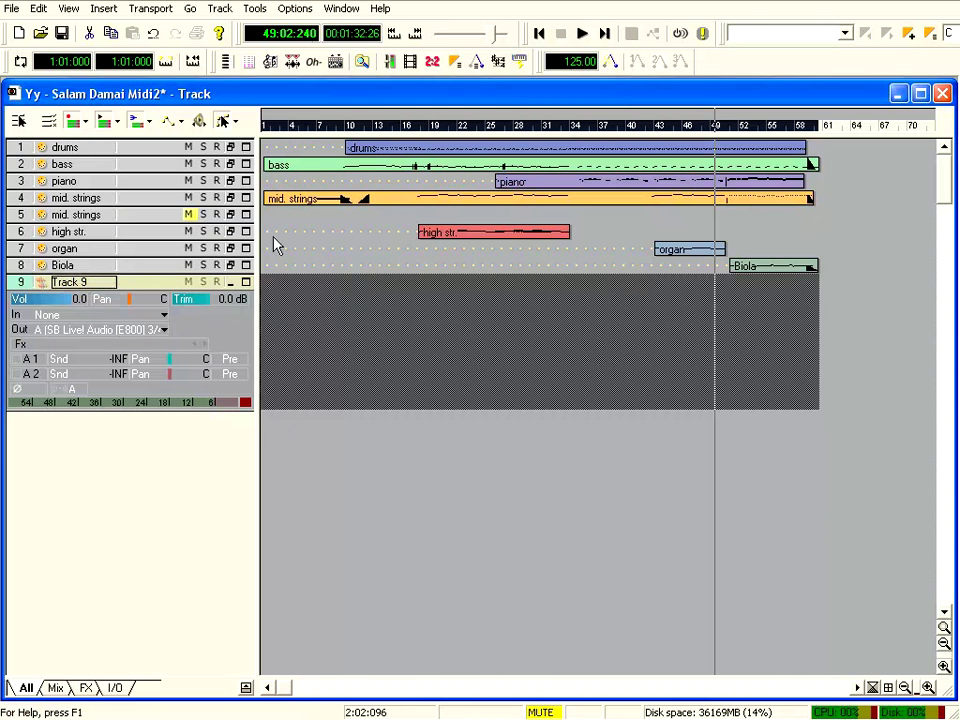
left_click(296, 131)
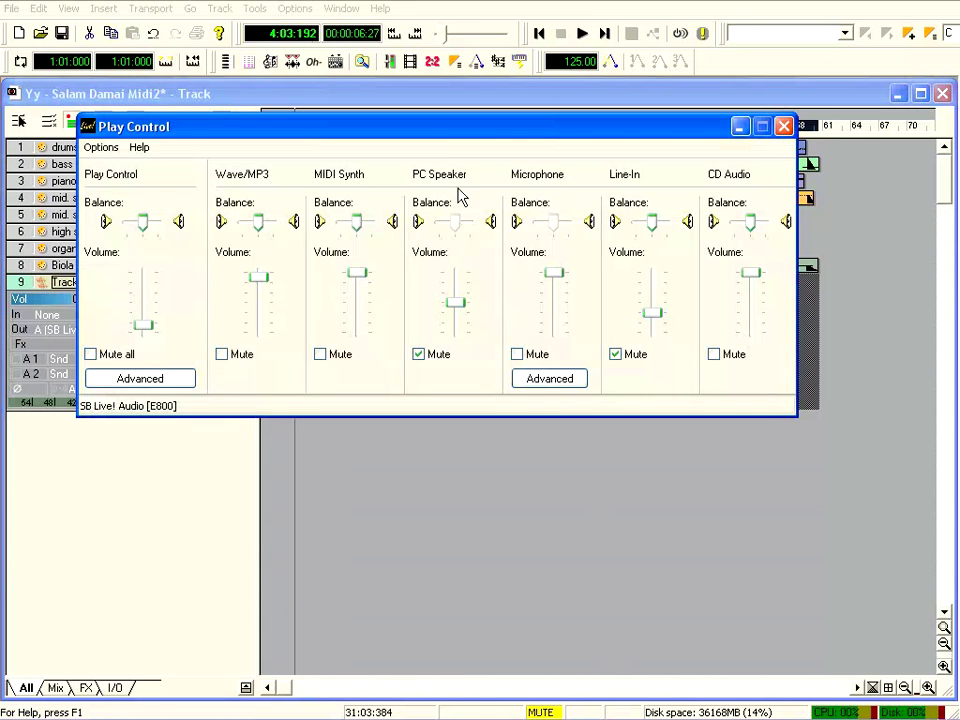
Switch the SB Live! Audio [E800] mixer from playback to recording controls and close it.
left_click_drag(447, 130, 436, 144)
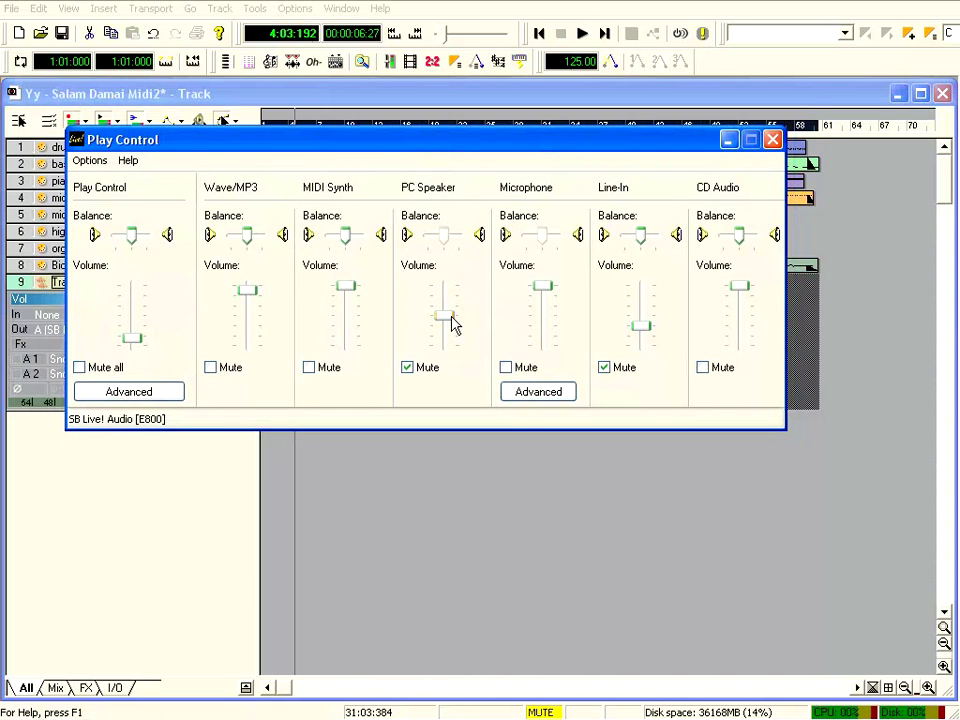
left_click(88, 162)
left_click(100, 178)
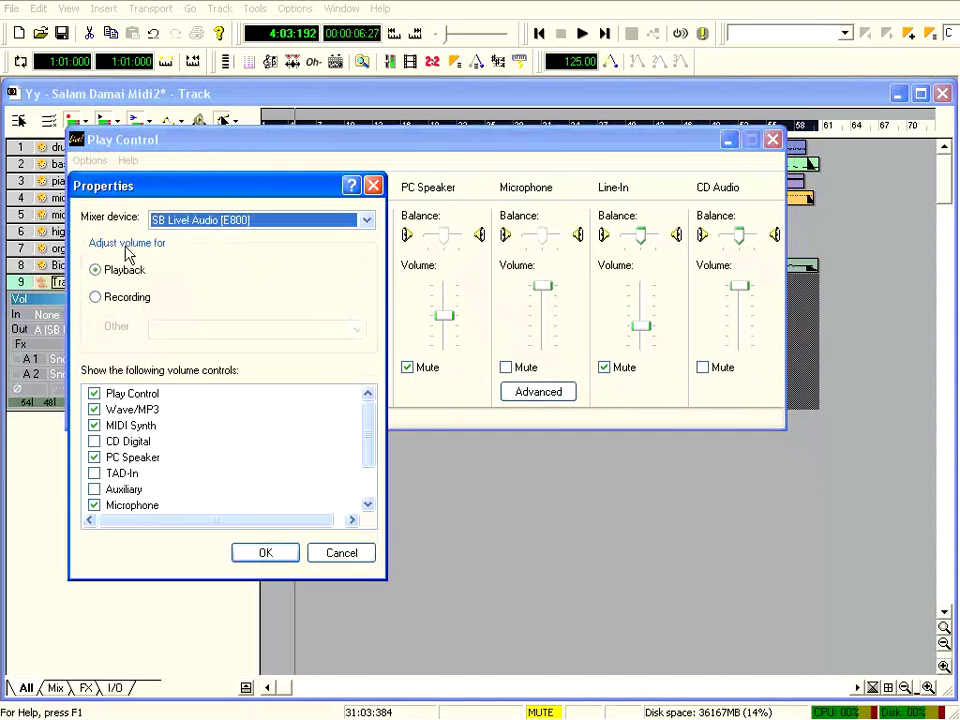
left_click(95, 298)
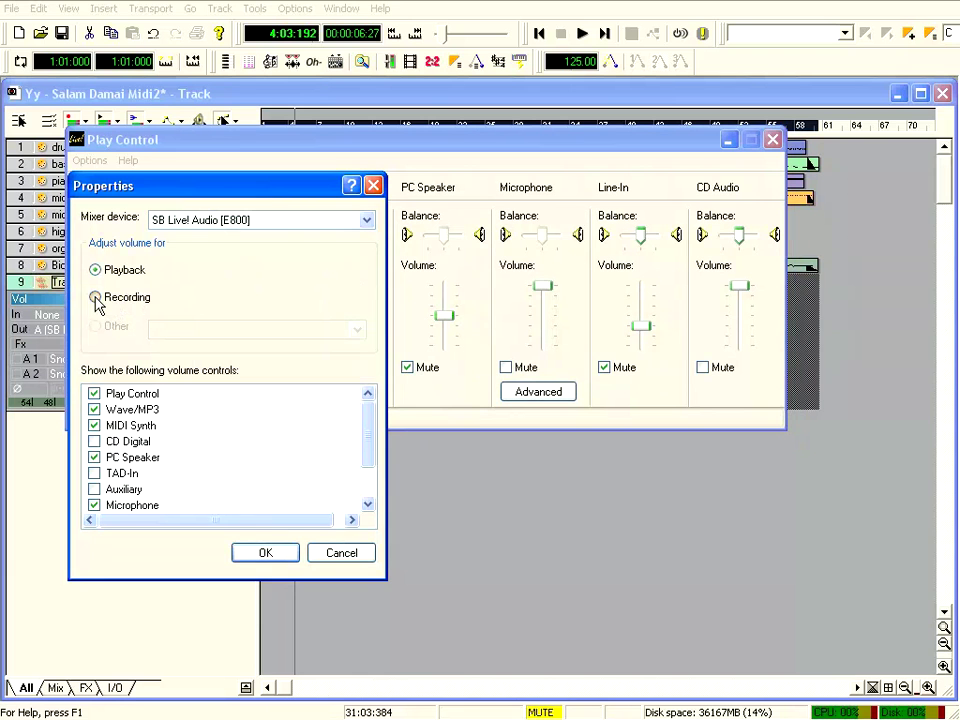
left_click(266, 556)
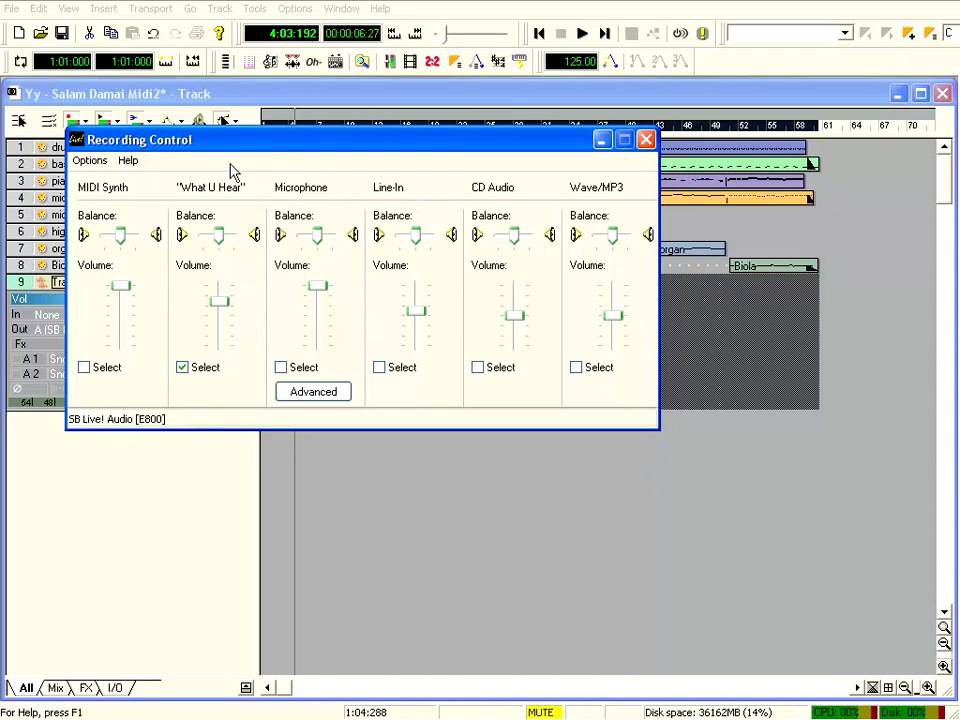
left_click(646, 140)
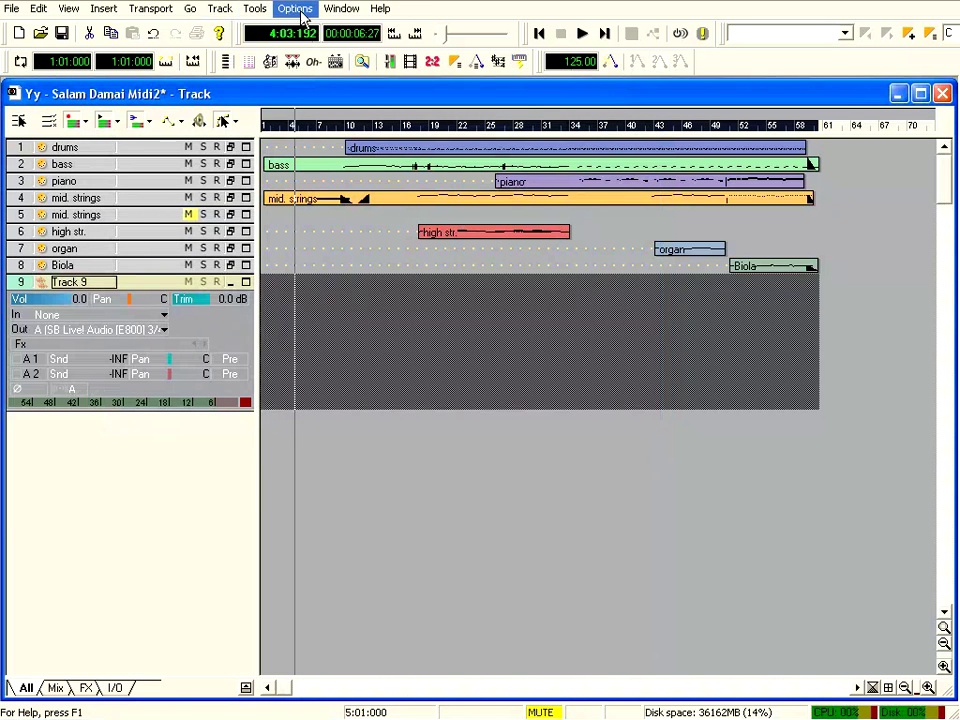
Make sure the metronome is off for both playback and recording in the project options.
left_click(296, 9)
left_click(308, 95)
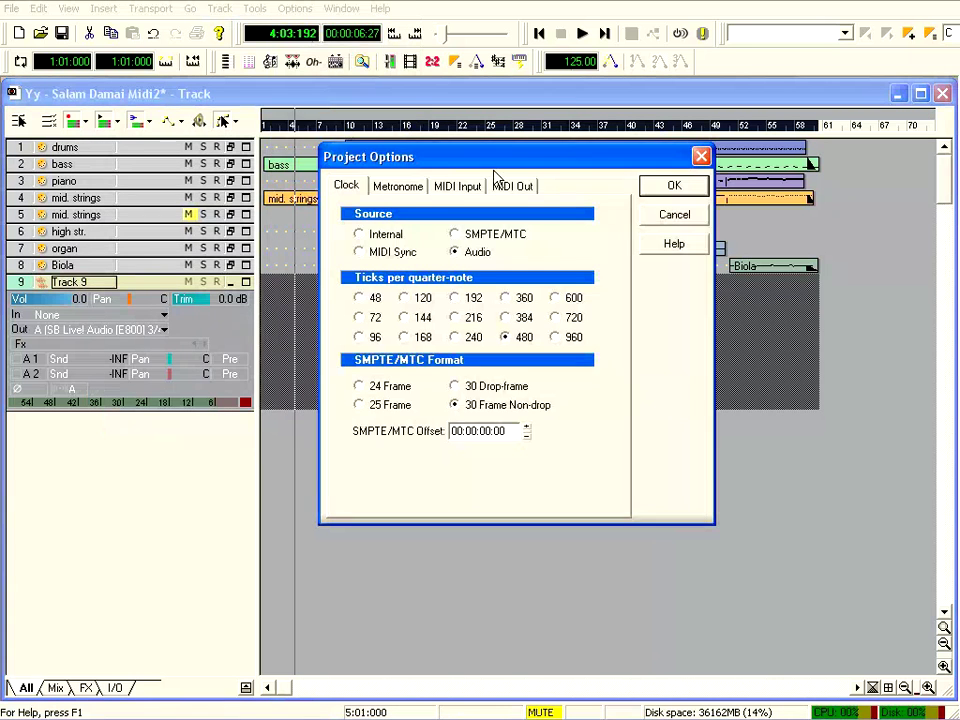
left_click_drag(519, 168, 304, 129)
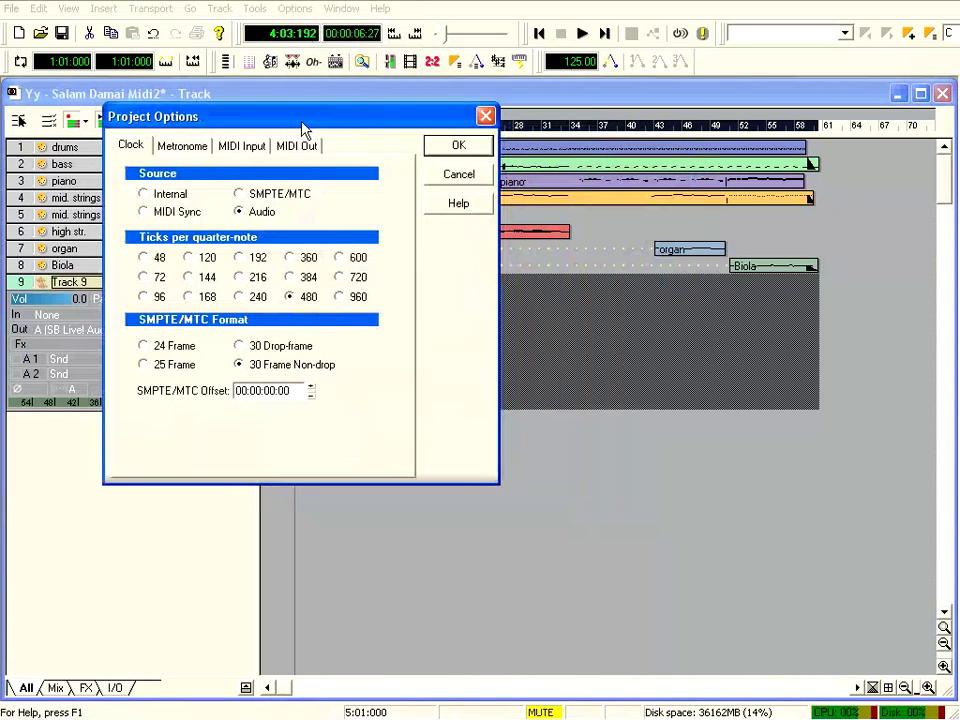
left_click(180, 147)
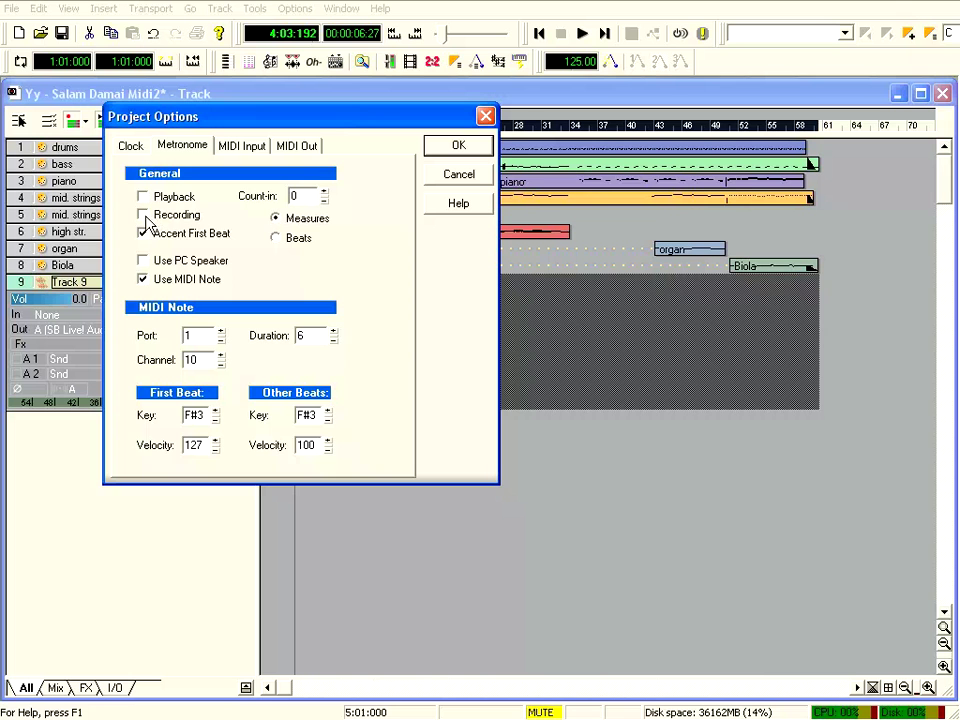
left_click(459, 152)
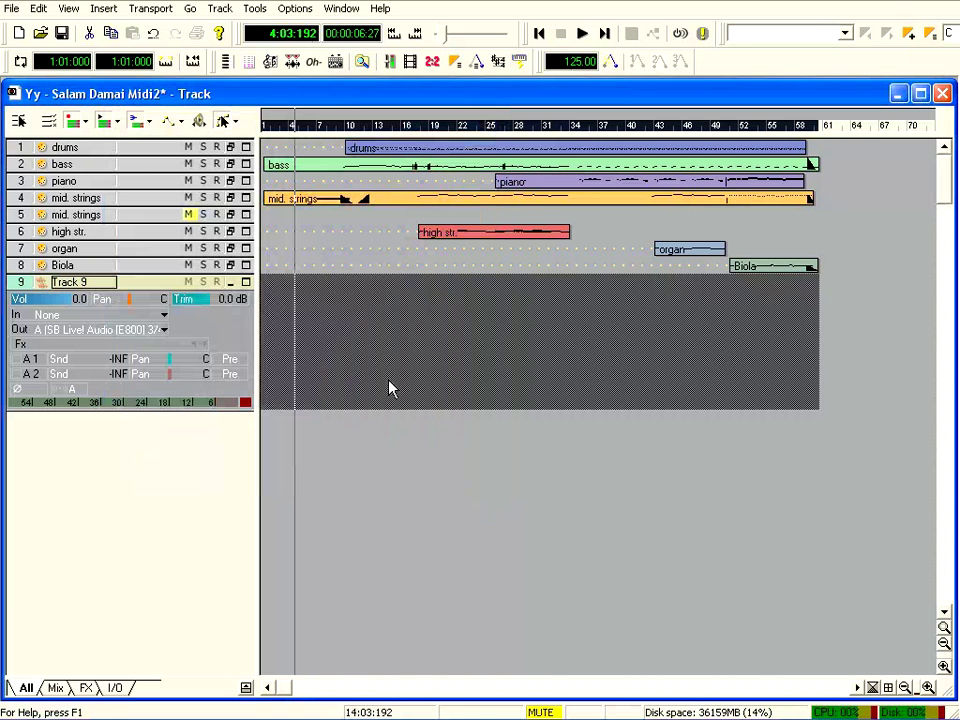
Arm Track 9 with the stereo SB Live! Audio input, record the whole song into it, and disarm it.
left_click(218, 282)
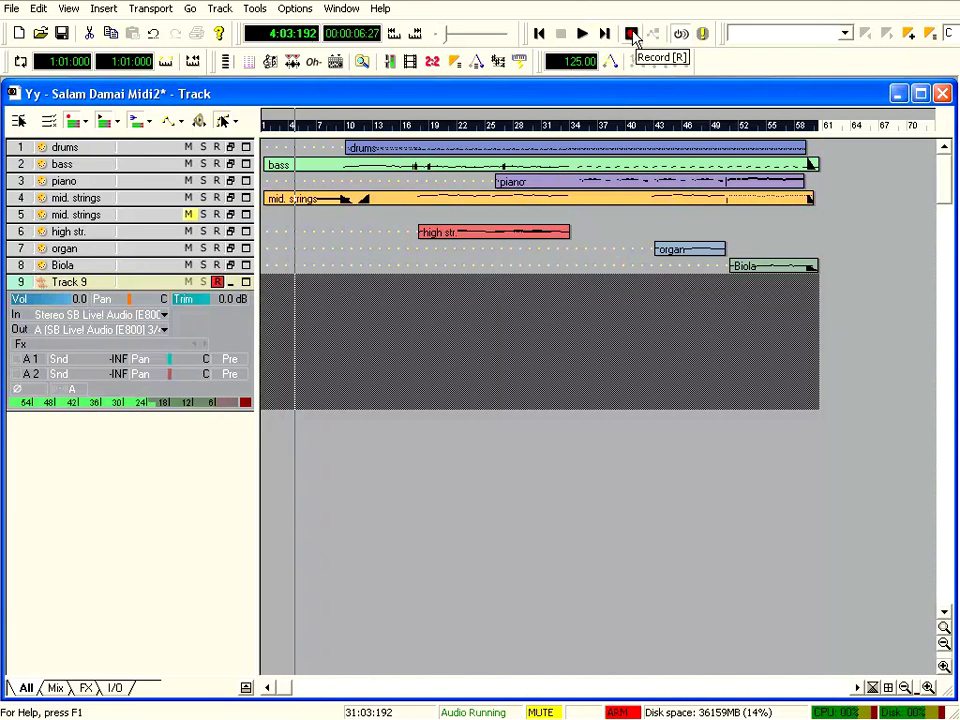
left_click(218, 282)
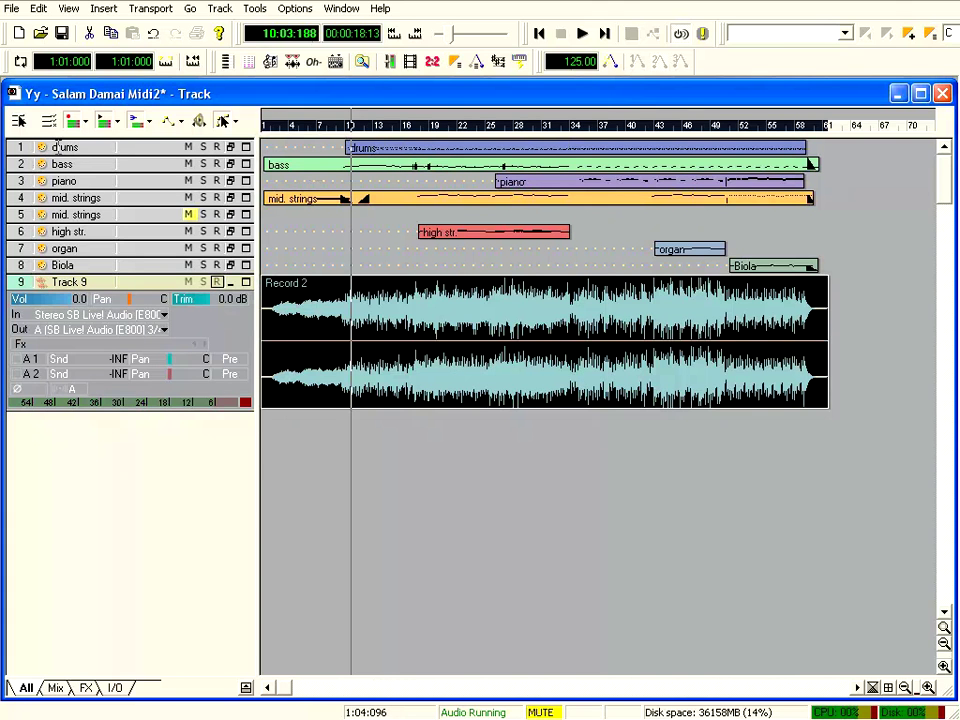
Solo the recorded Track 9 and play it from the start of the song.
left_click(203, 147)
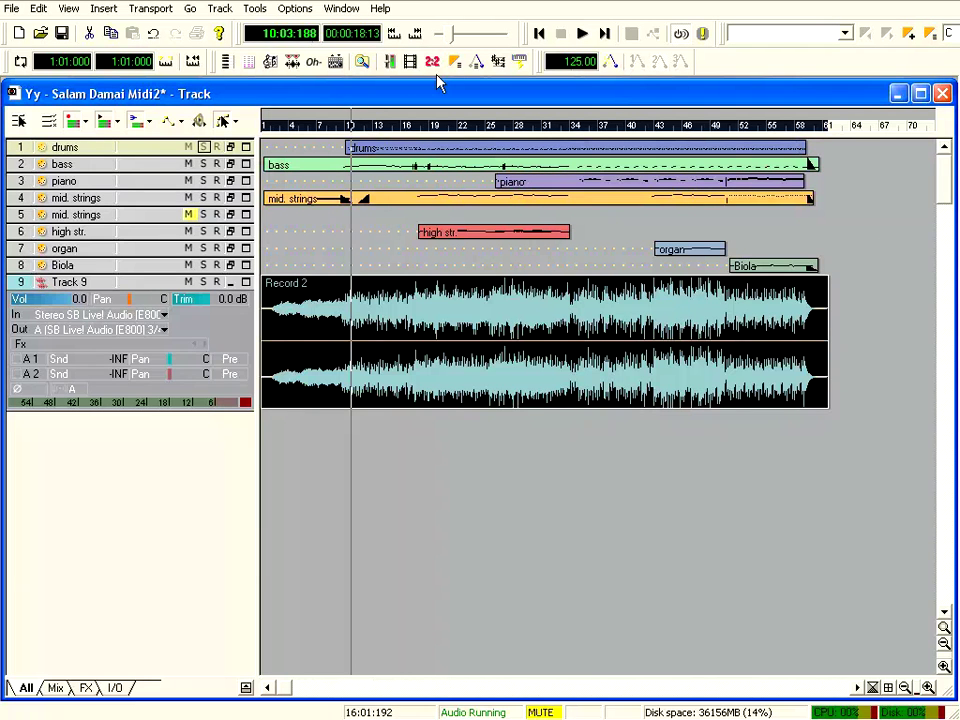
key("w")
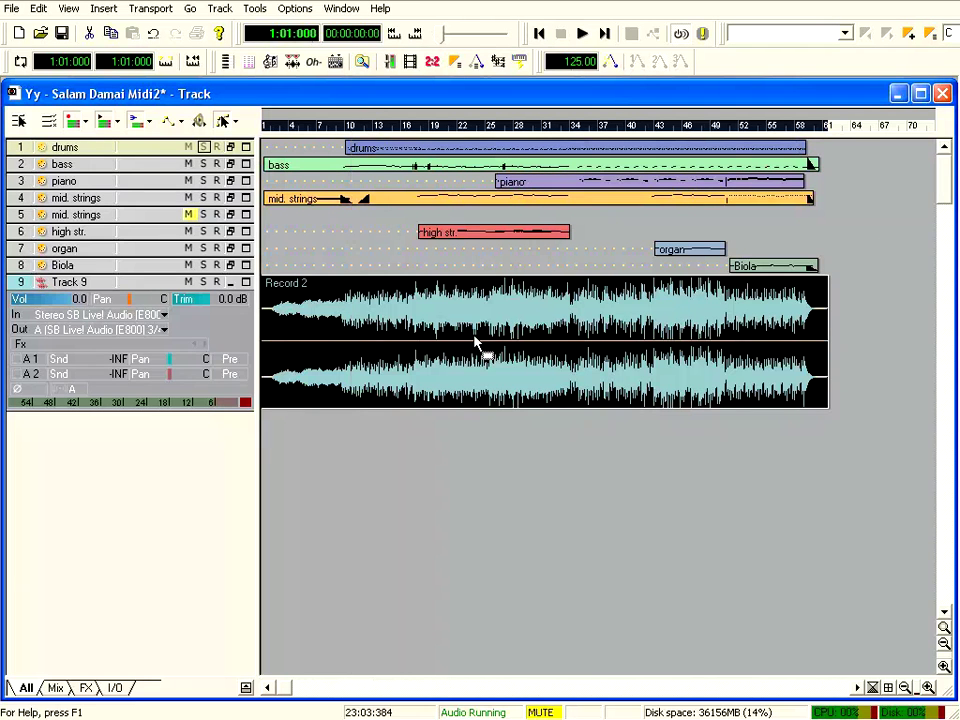
left_click(203, 282)
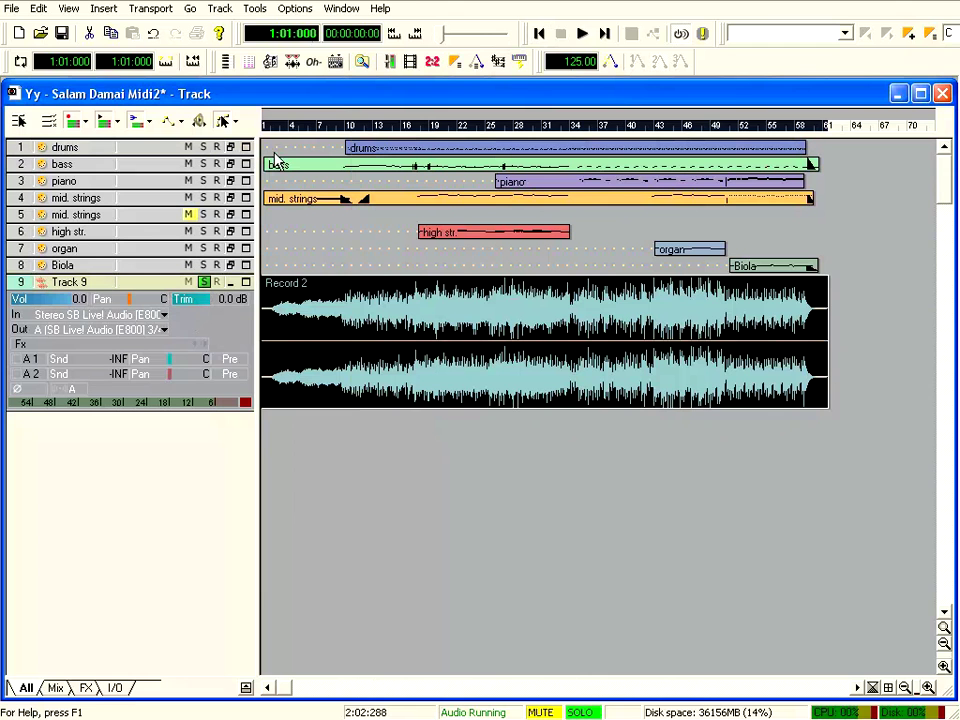
left_click(583, 34)
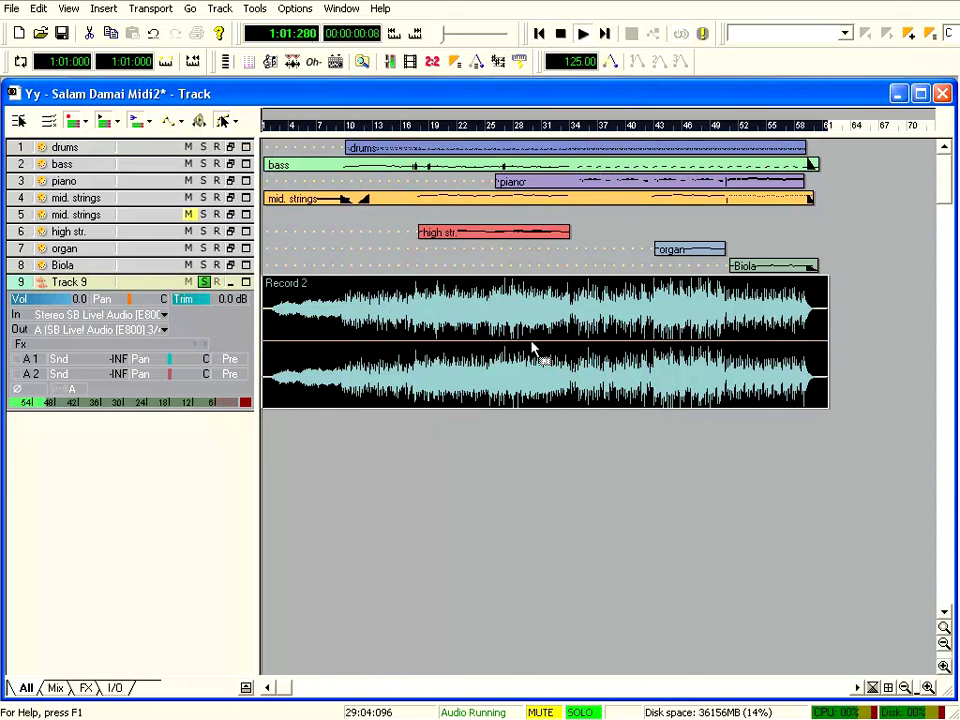